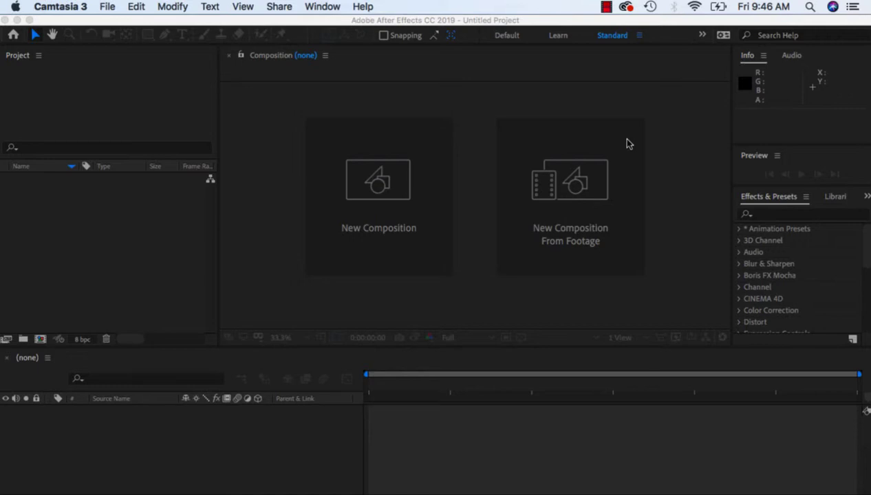
Start a new project and begin a new composition, naming it with the owner's surname followed by "-comp".
left_click(580, 20)
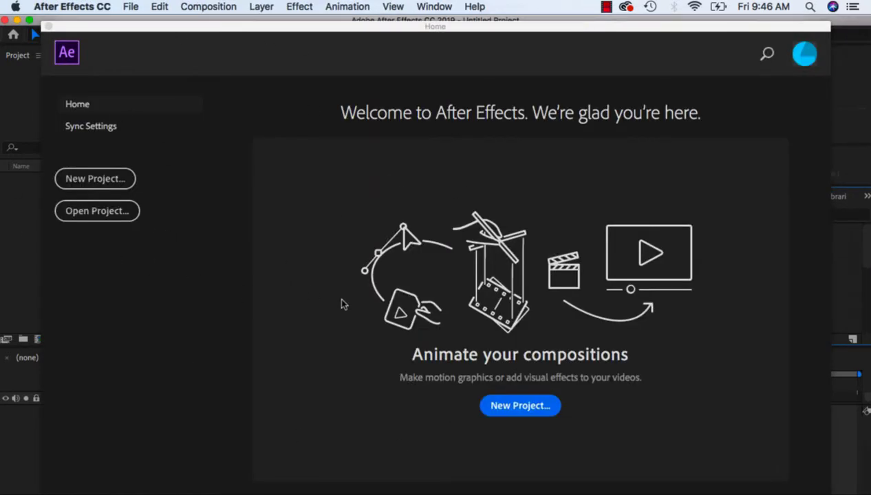
left_click(115, 180)
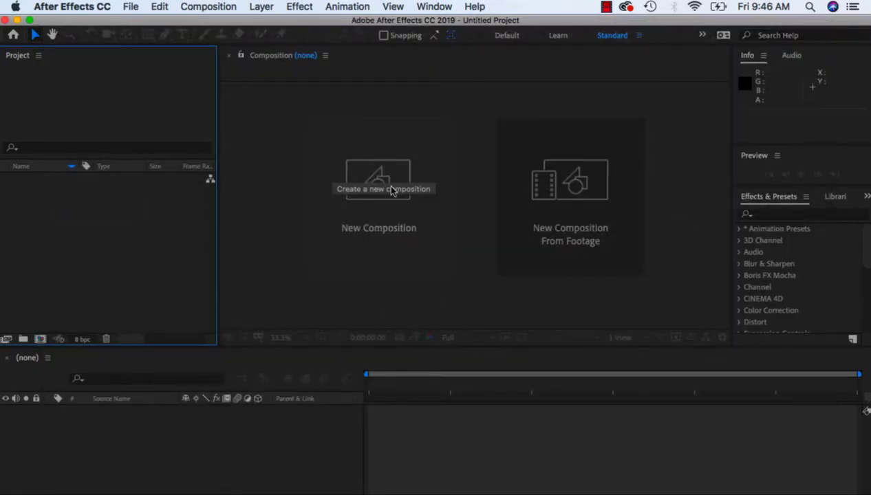
left_click(131, 8)
mouse_move(208, 7)
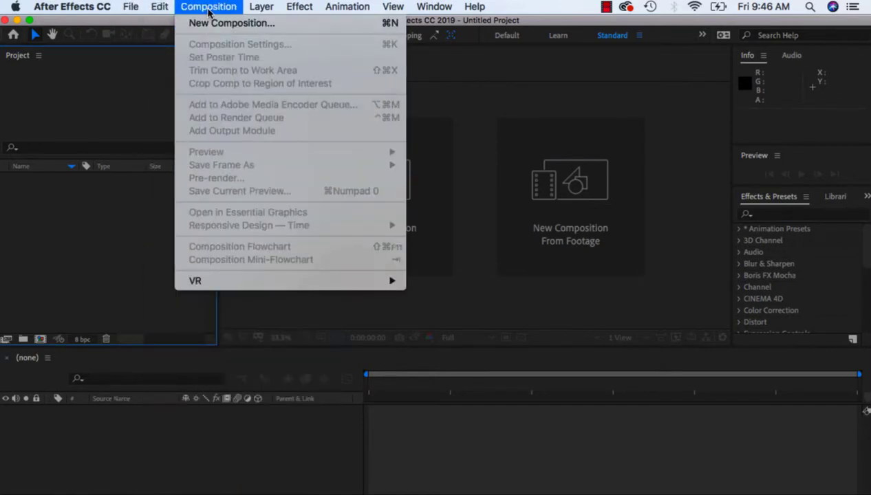
left_click(208, 24)
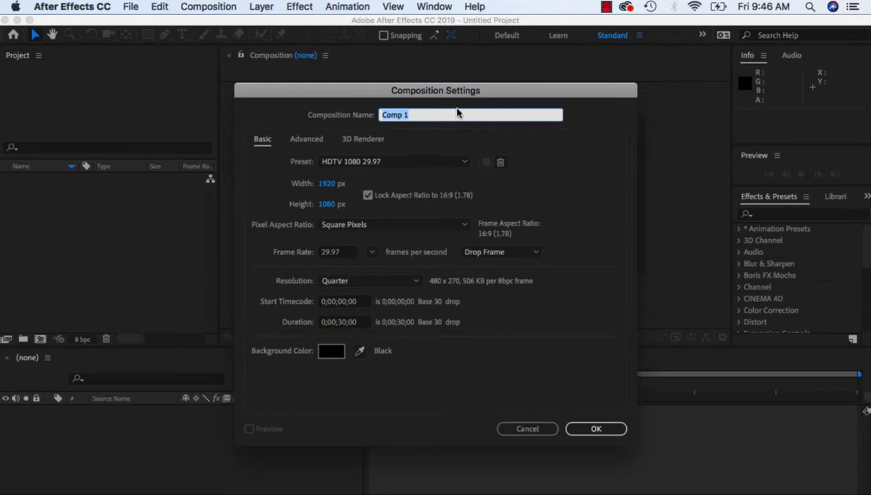
key("BackSpace")
type("Blouin-comp")
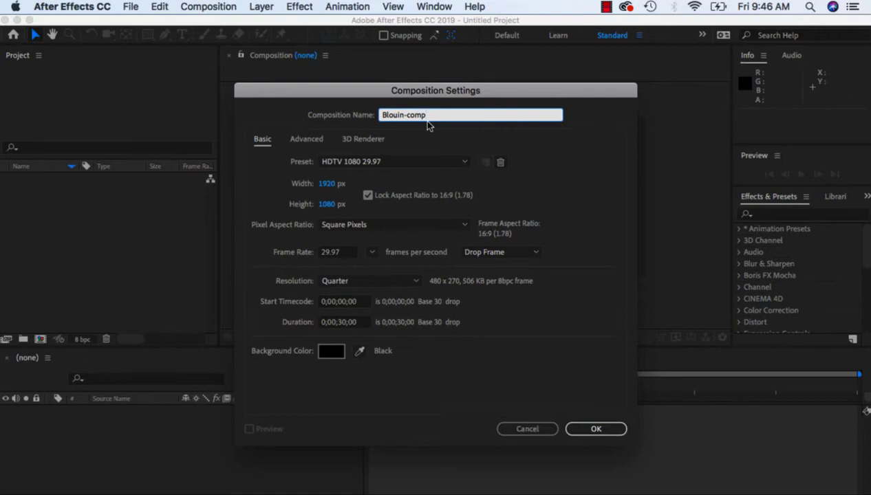
Keep the HDTV 1080 29.97 preset and set the composition's duration to 0;00;30;00.
left_click(463, 163)
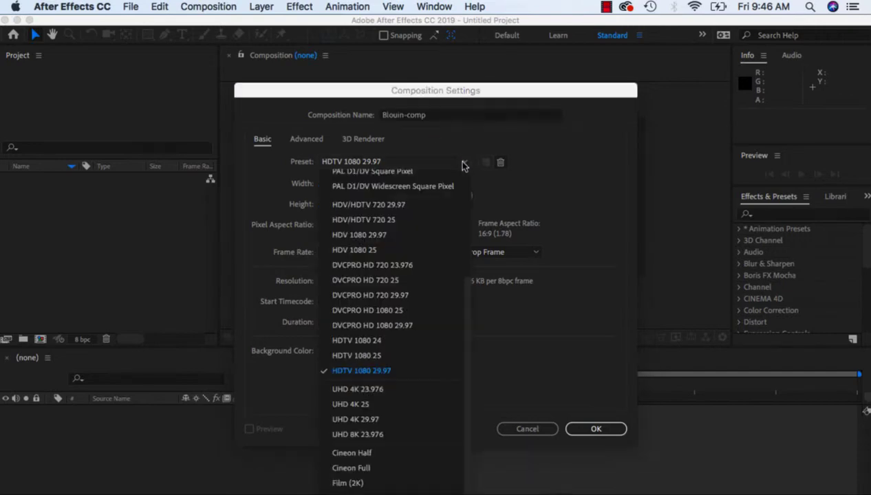
left_click(445, 143)
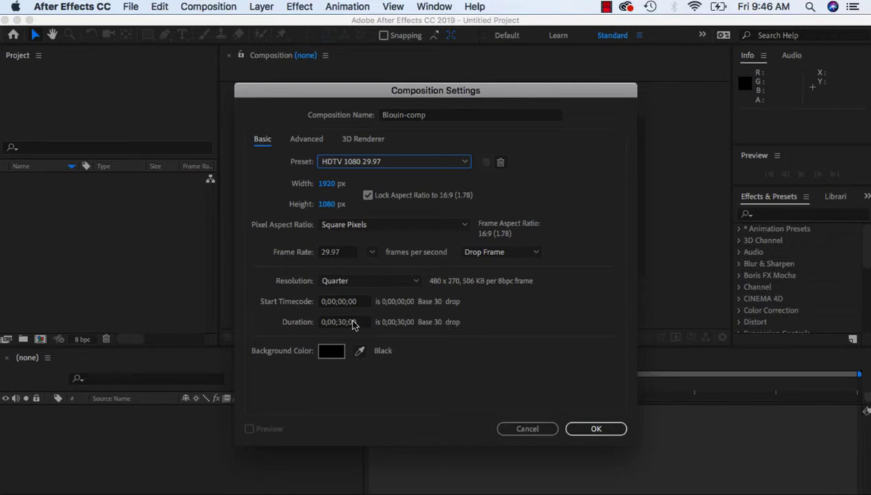
left_click(335, 326)
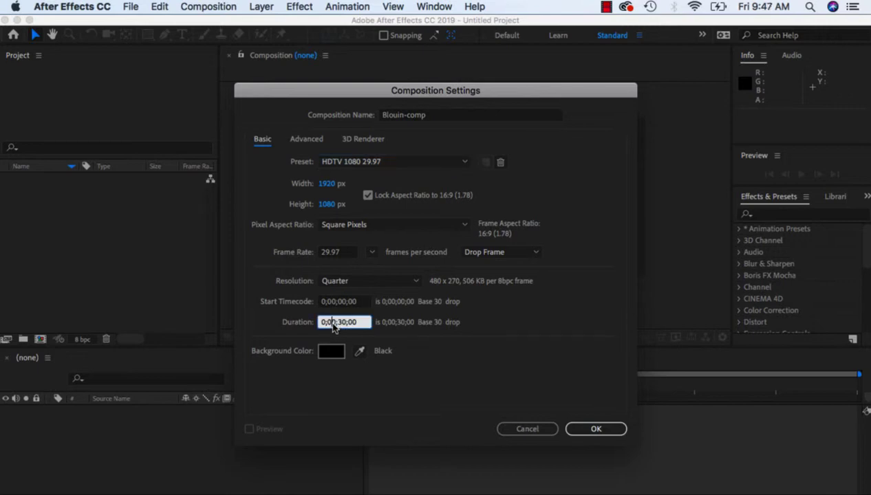
key("BackSpace")
type("3")
key("BackSpace")
type("0")
Set the background color to red (F50A0A) and create the composition.
left_click(333, 352)
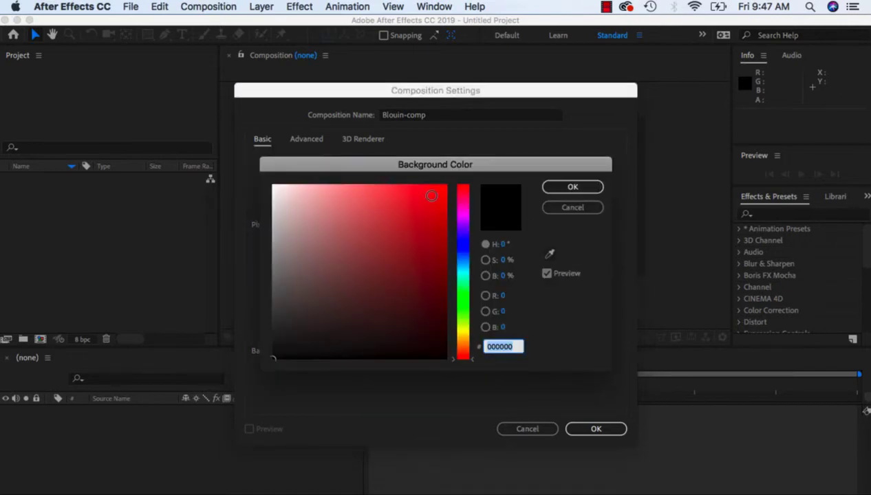
left_click(428, 201)
left_click(442, 195)
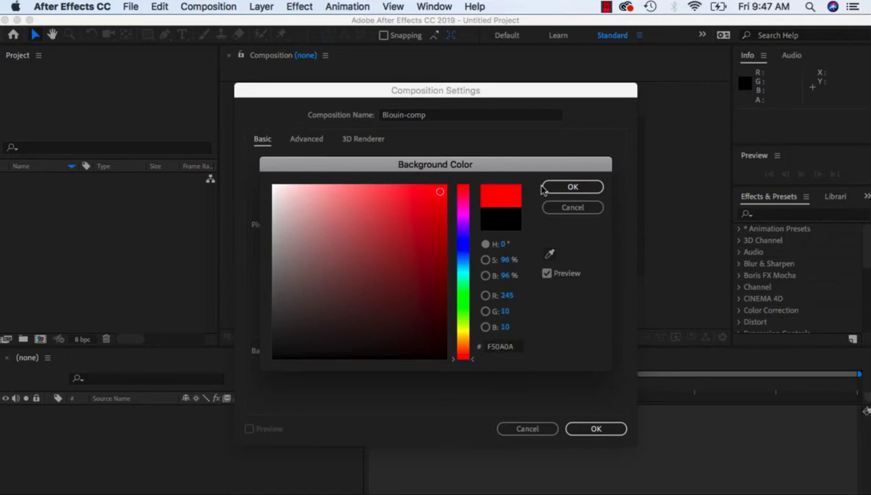
left_click(570, 187)
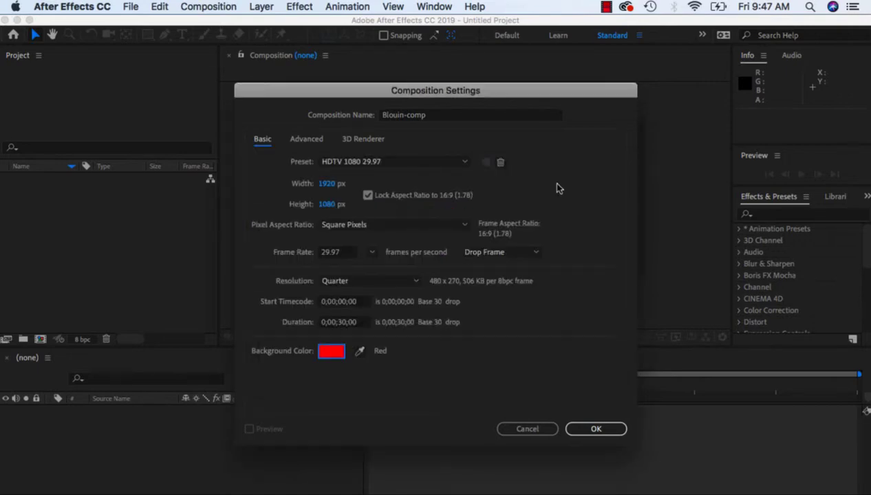
left_click(603, 430)
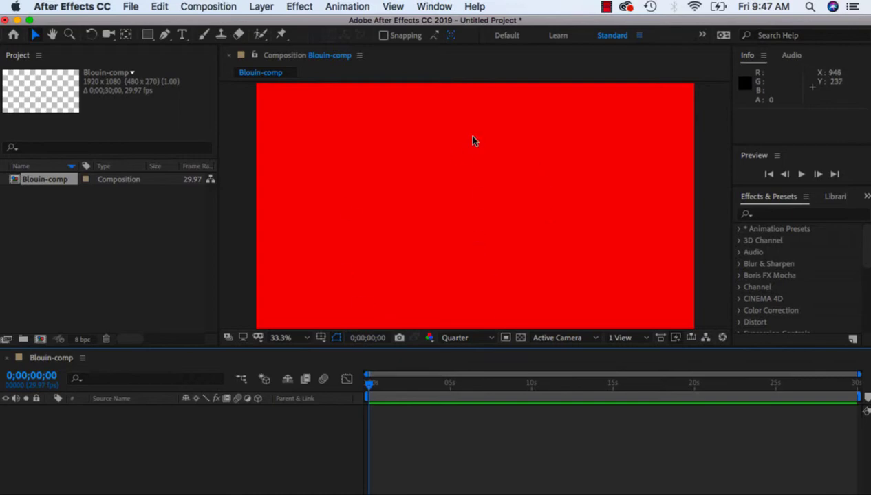
Reopen the composition's settings and set the duration to 0;00;45;00.
left_click(230, 6)
left_click(246, 43)
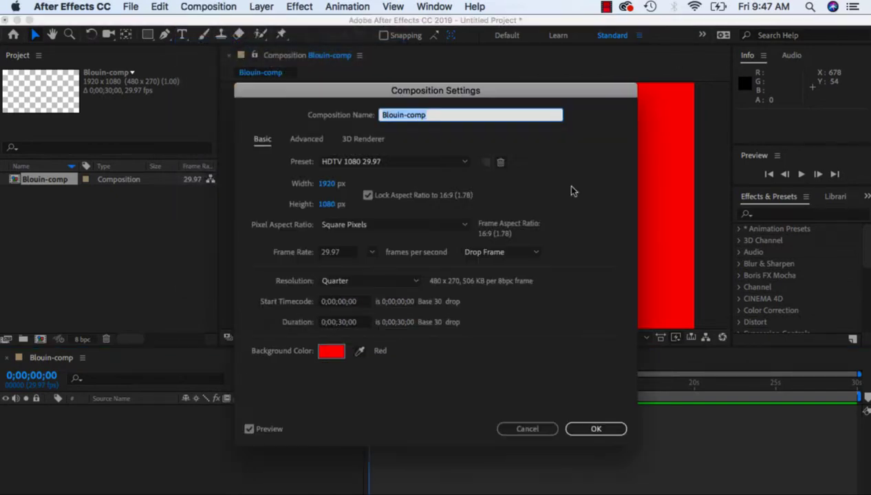
left_click(344, 322)
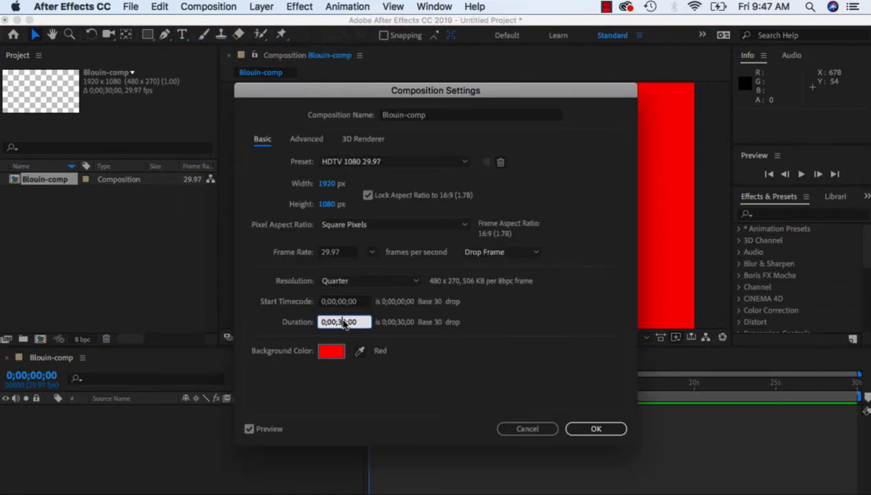
double_click(344, 322)
type("45")
Change the composition's background color to a pale gray-red (908686) and apply the settings.
left_click(332, 351)
left_click_drag(296, 258, 284, 261)
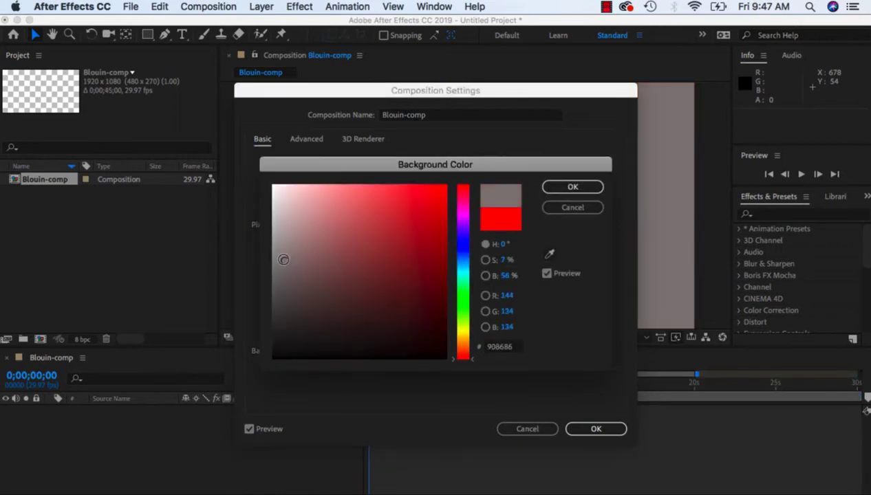
left_click(573, 187)
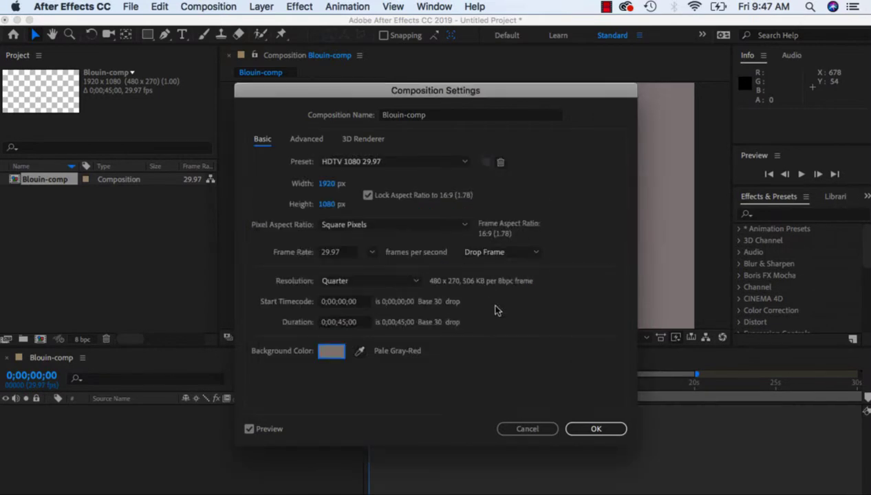
left_click(596, 428)
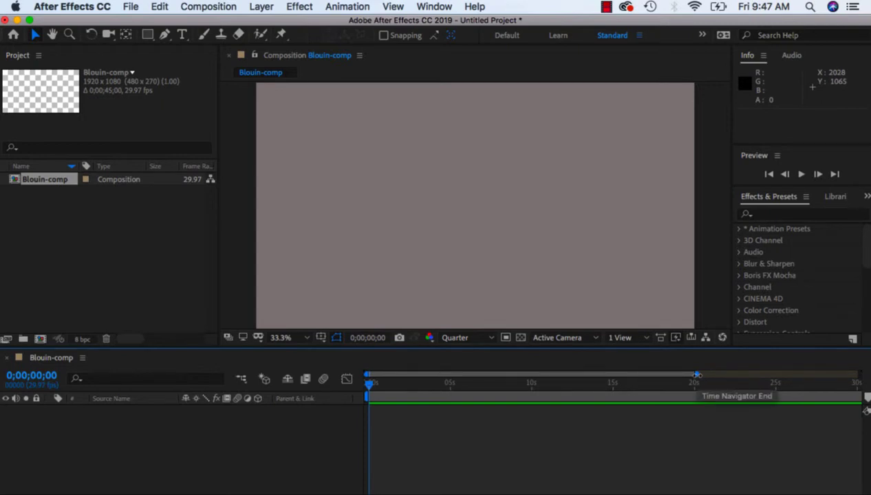
Extend the time navigator's end to 0;00;45;00 so the timeline spans the whole composition.
left_click_drag(697, 374, 768, 377)
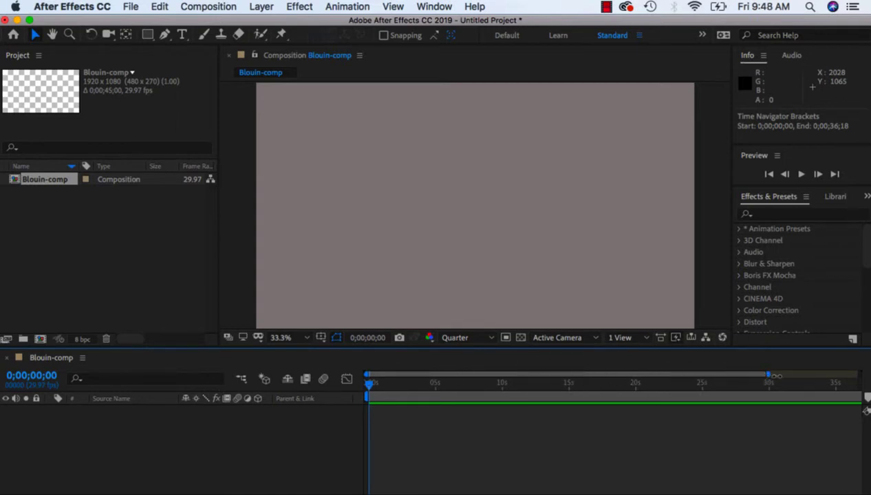
left_click_drag(775, 375, 859, 376)
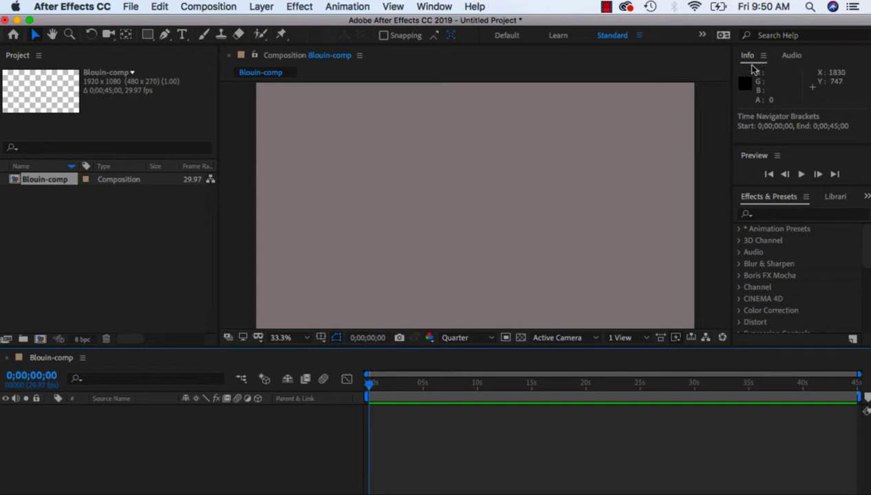
Move the Effects & Presets and Info panels into the Composition panel's group.
left_click(835, 199)
left_click(764, 197)
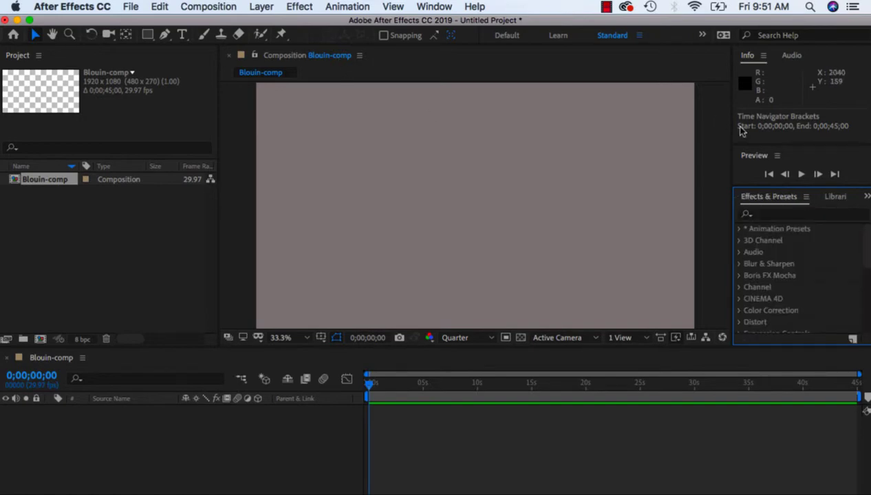
left_click(866, 197)
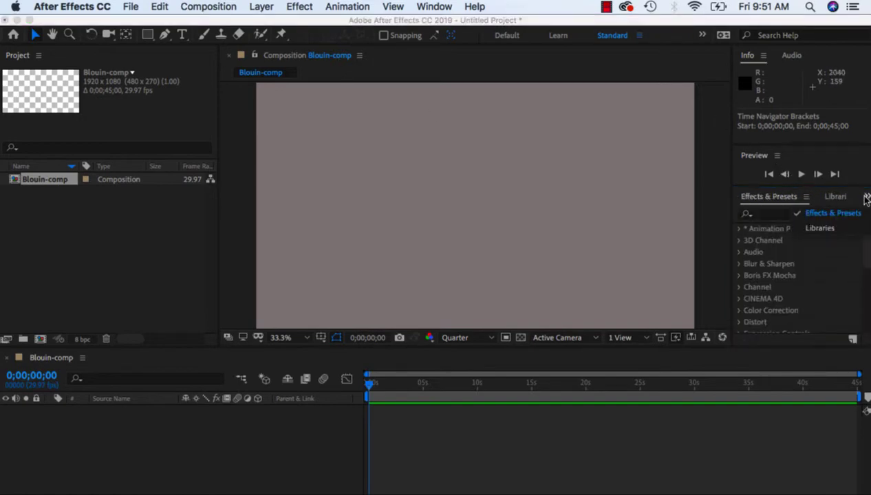
left_click_drag(776, 196, 430, 177)
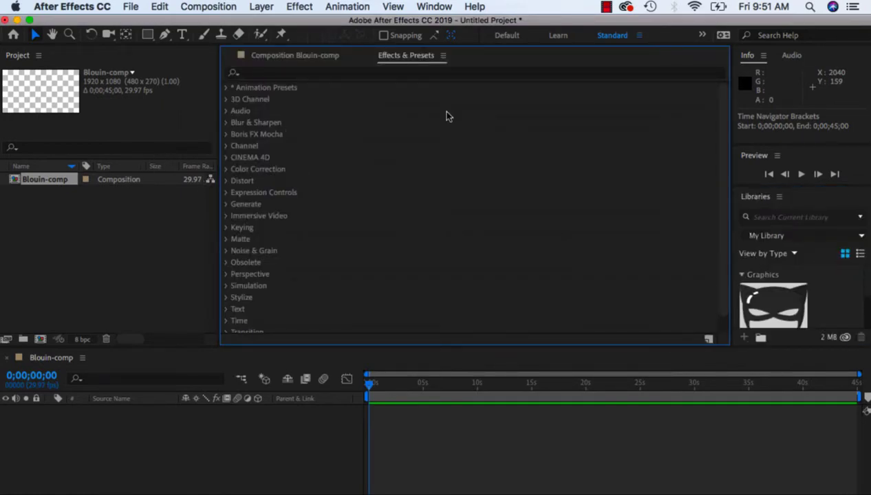
left_click_drag(743, 59, 444, 186)
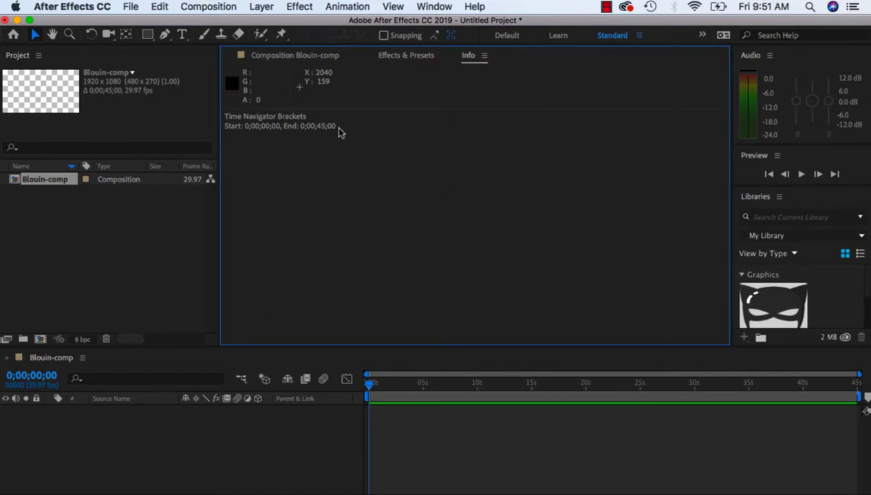
Reset the Standard workspace to its saved layout.
left_click(438, 5)
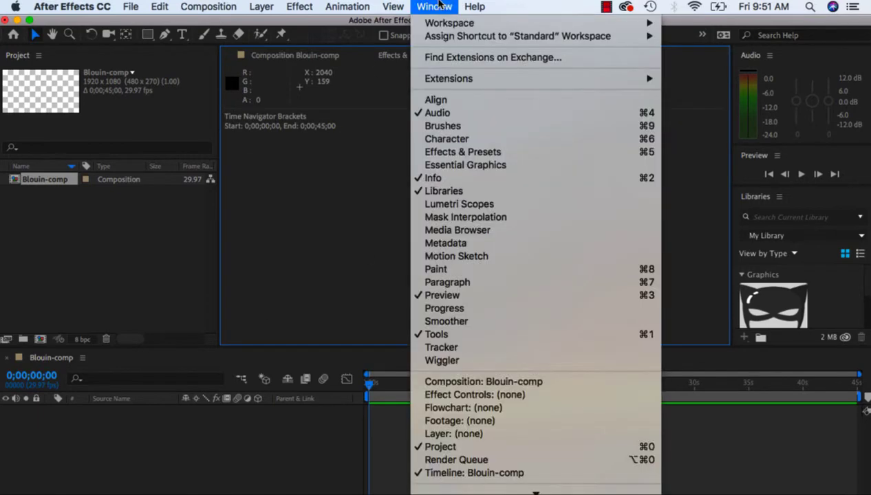
mouse_move(440, 26)
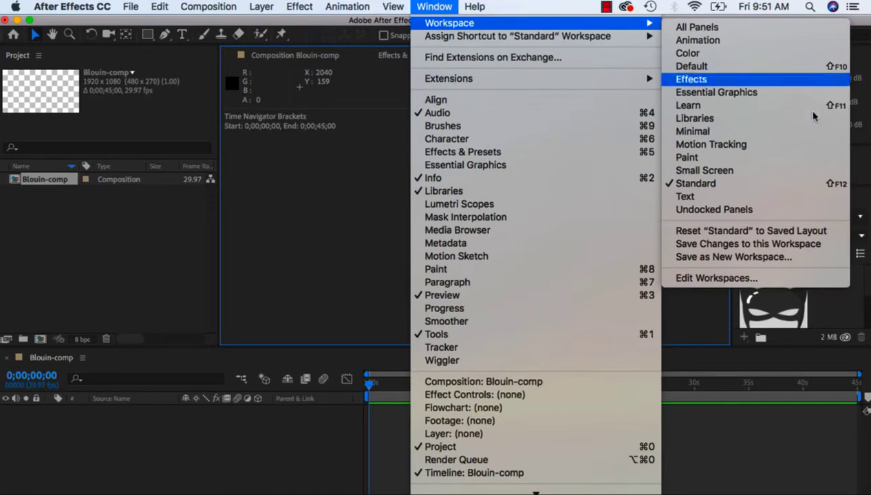
left_click(782, 231)
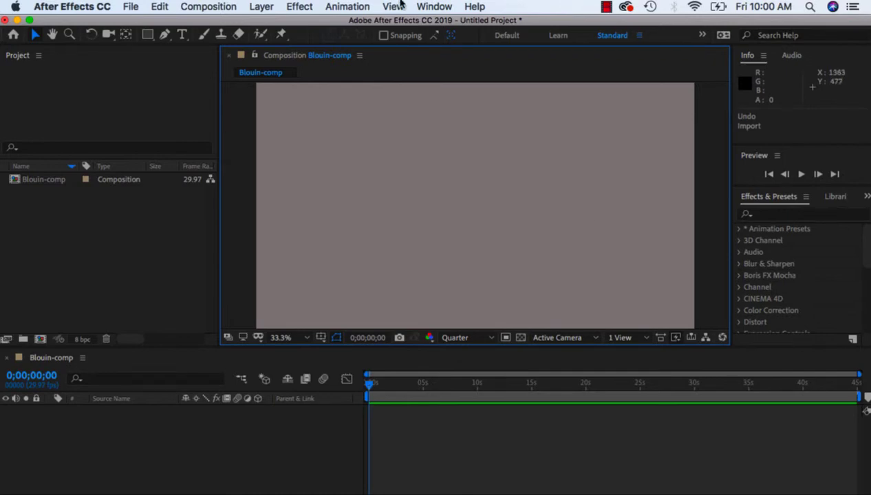
Import the Unsplash sky photo as a JPEG file into the project.
left_click(131, 8)
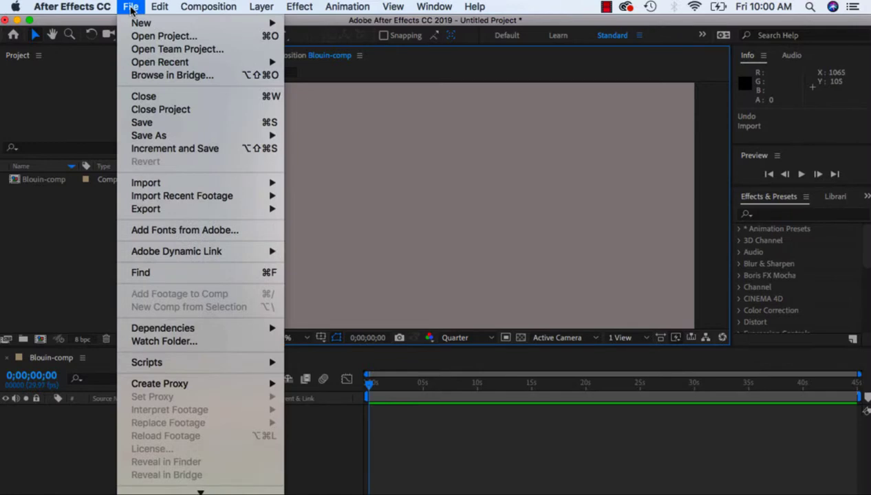
mouse_move(185, 183)
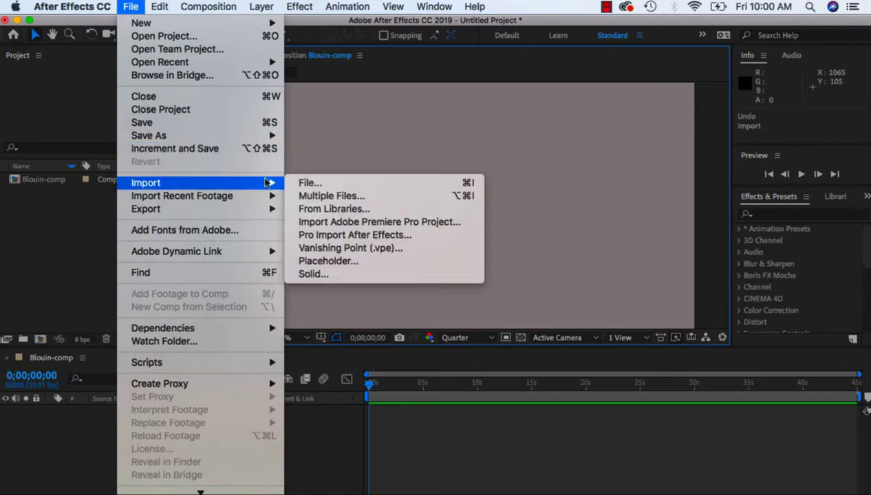
left_click(311, 181)
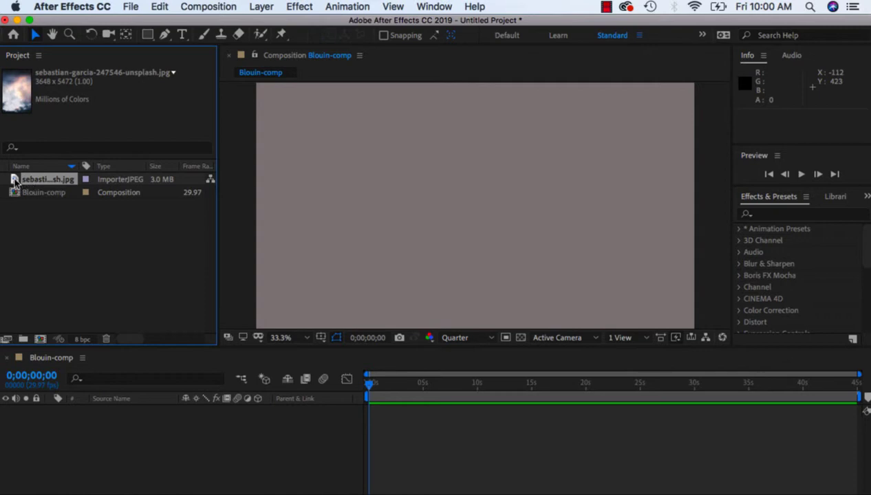
Place the imported sky photo in the composition and move it to about position 525, 648.
left_click_drag(15, 180, 460, 228)
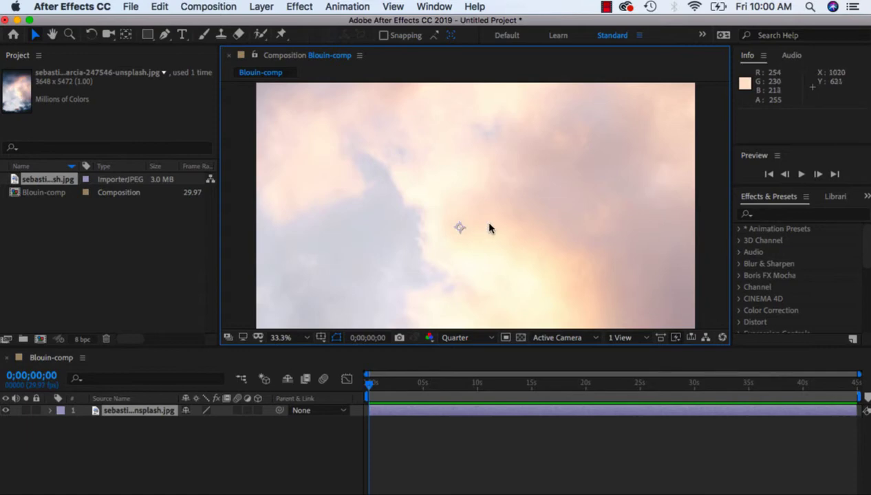
left_click_drag(454, 210, 365, 226)
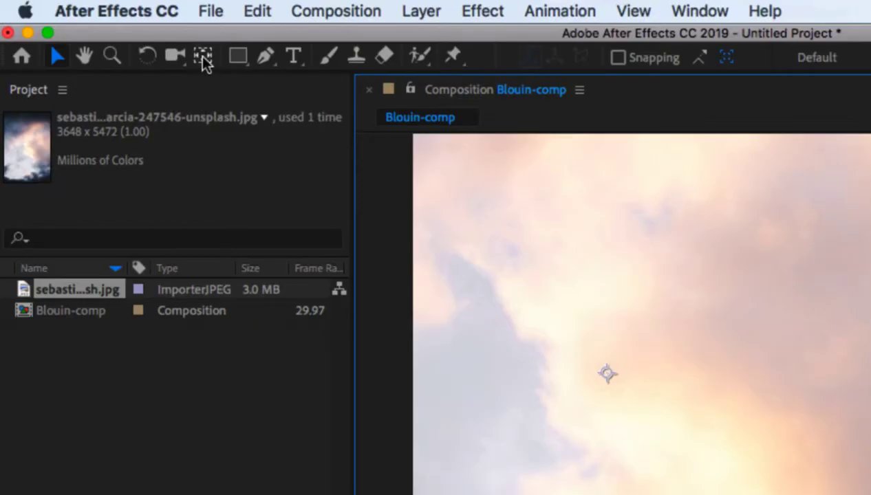
Move the photo layer's anchor point near the composition's center with the Pan Behind tool, an offset of about 393, -132.
left_click(204, 59)
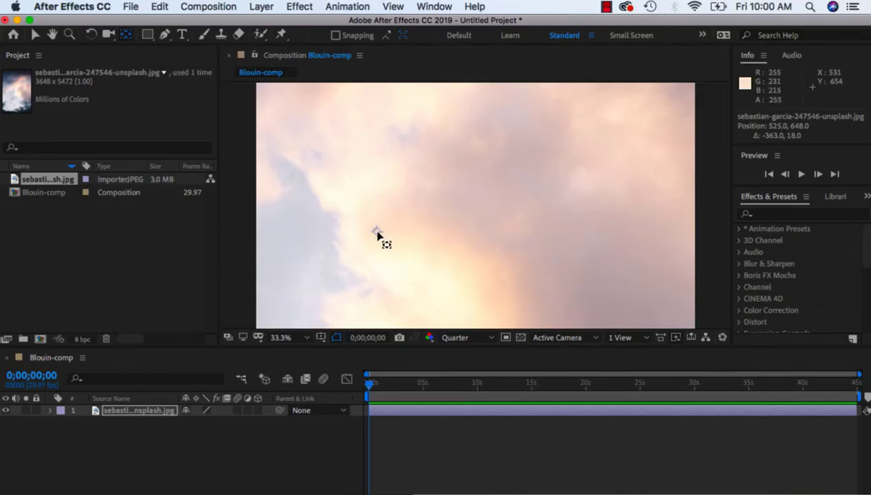
left_click_drag(609, 375, 778, 351)
left_click_drag(483, 214, 467, 202)
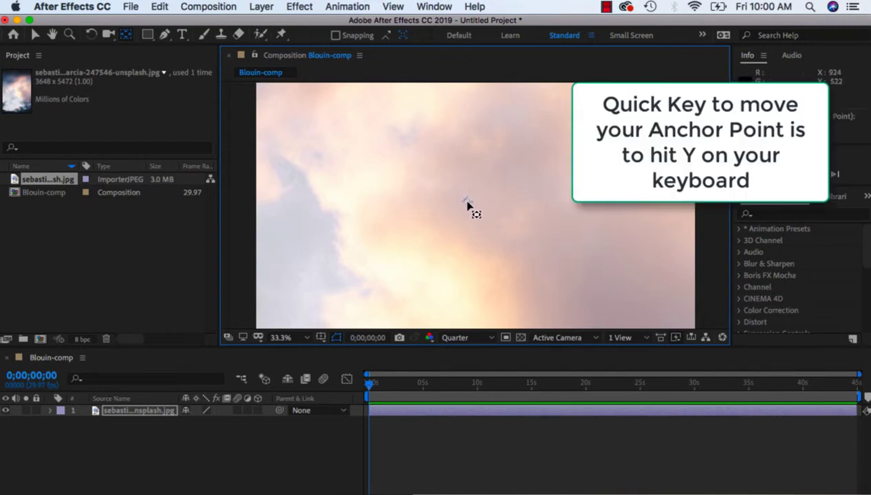
left_click(126, 34)
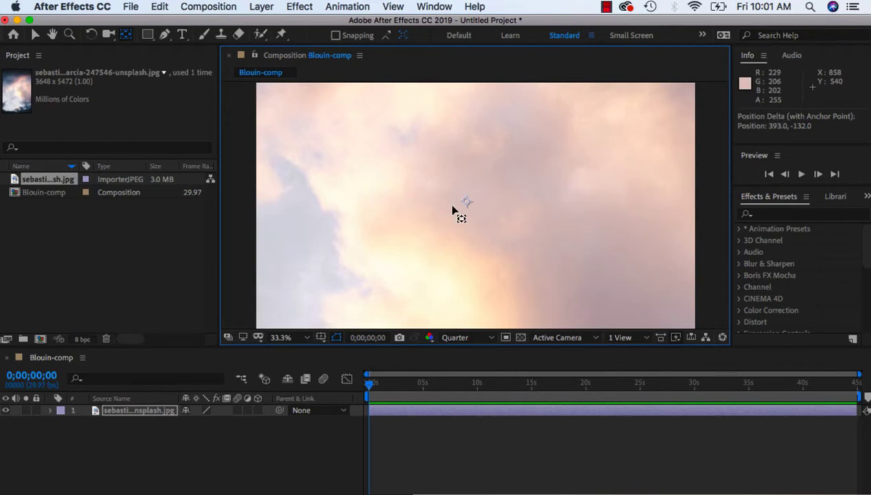
Move the sky photo layer with the Selection tool to about position 1782, 1988, bringing its upper dark-blue area into the composition frame.
left_click(308, 339)
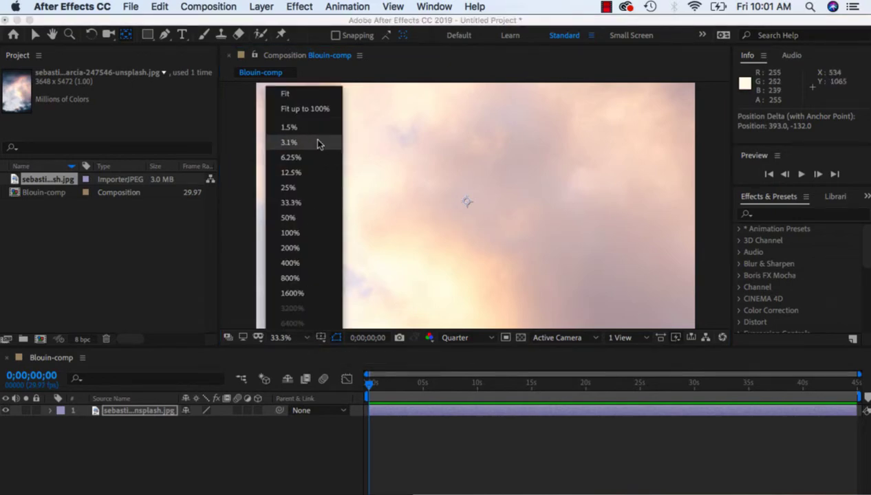
left_click(316, 95)
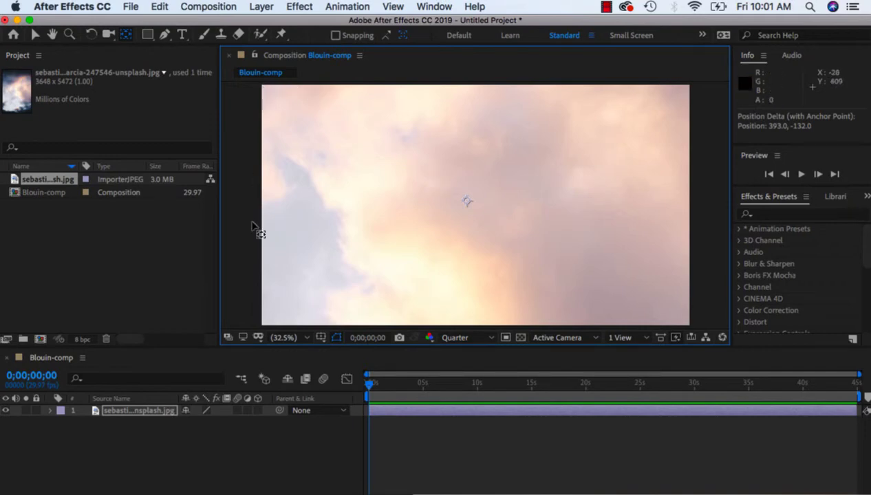
left_click(303, 338)
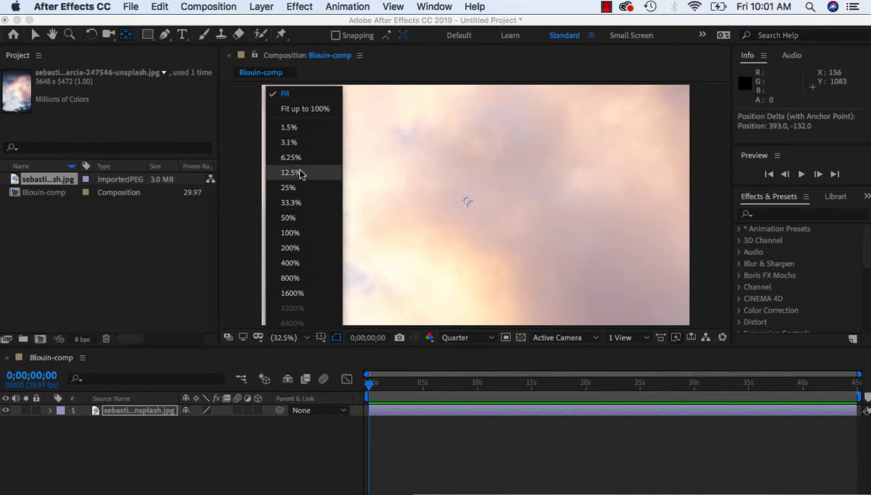
left_click(310, 142)
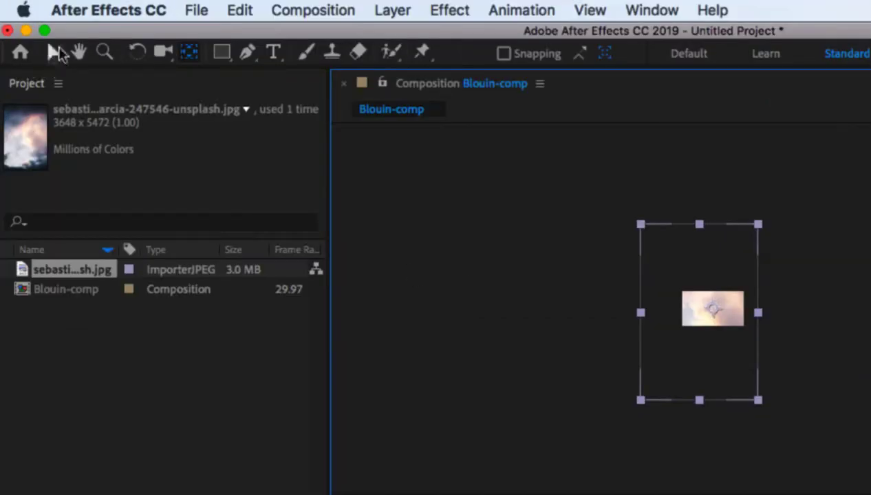
left_click(35, 35)
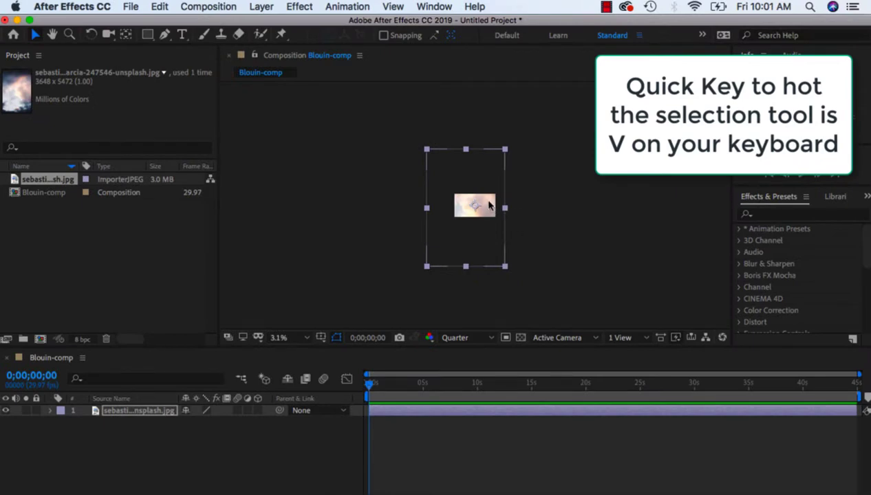
left_click_drag(490, 205, 519, 264)
left_click(306, 337)
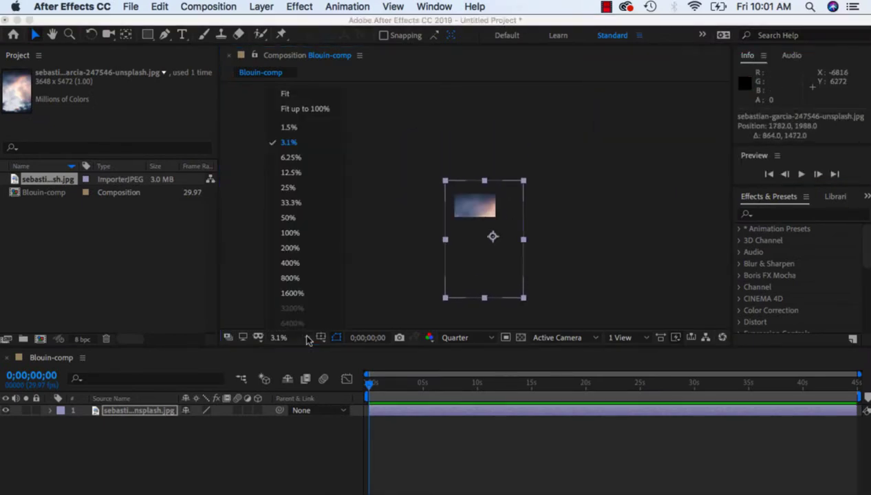
left_click(309, 94)
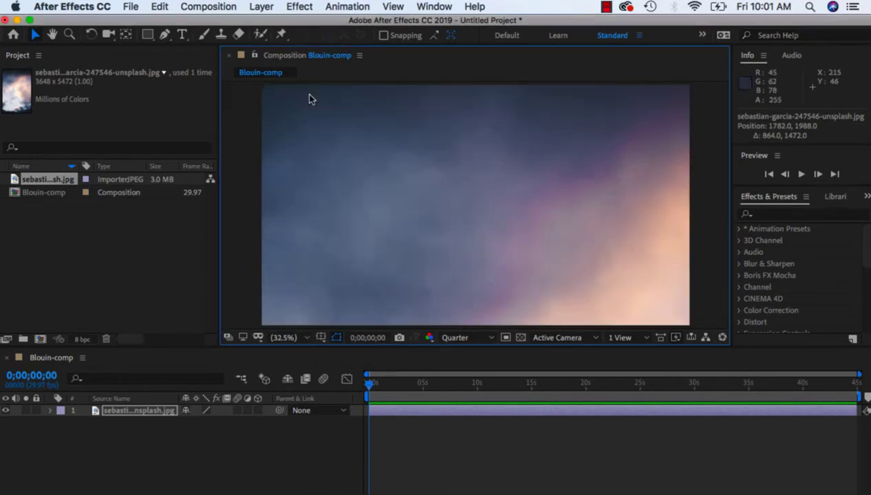
Switch the composition's preview resolution to Full for comparison and set it back to Quarter.
left_click(491, 340)
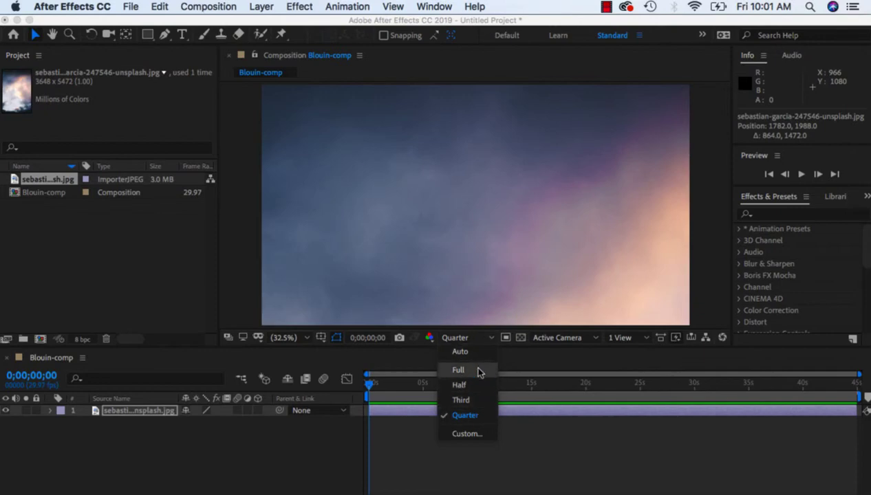
left_click(475, 415)
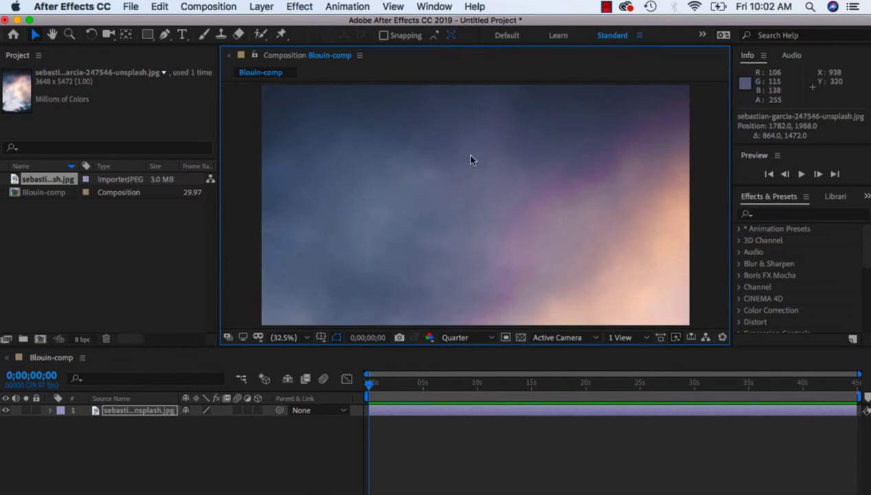
left_click(481, 338)
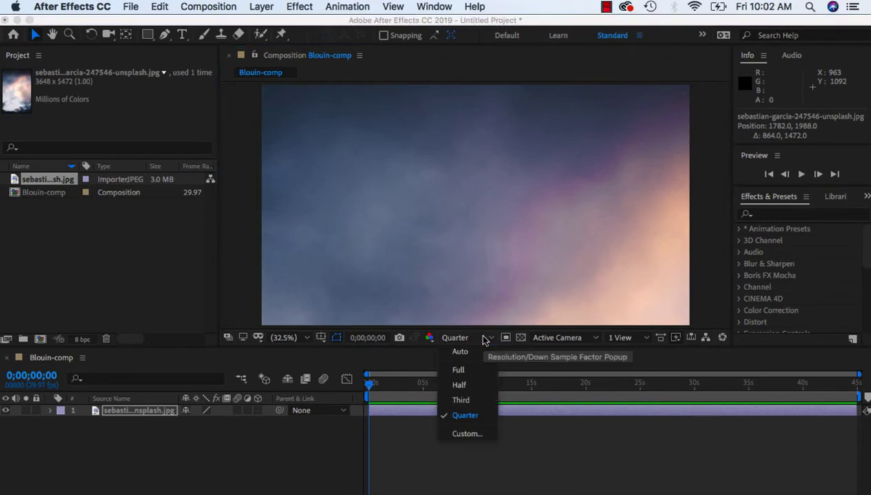
left_click(458, 370)
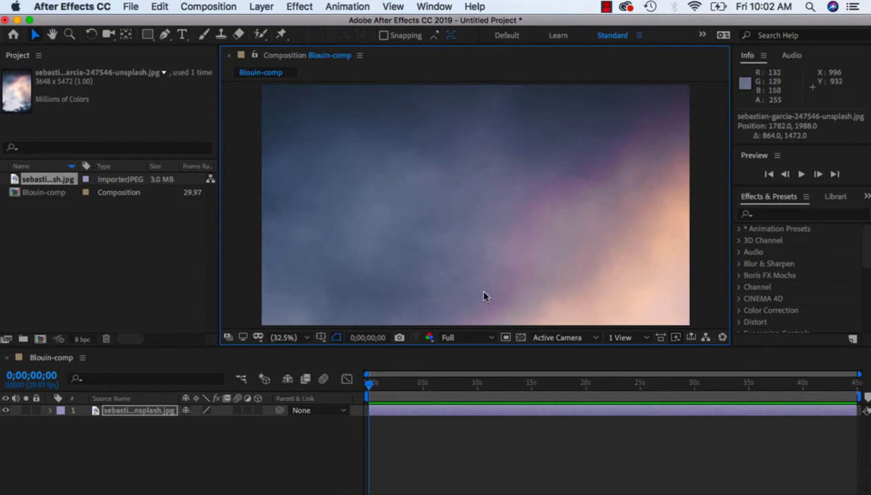
left_click(491, 337)
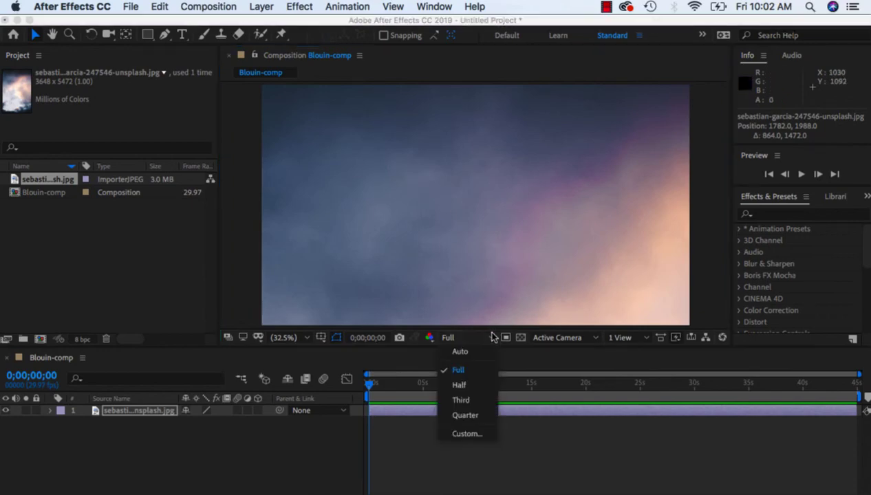
left_click(483, 416)
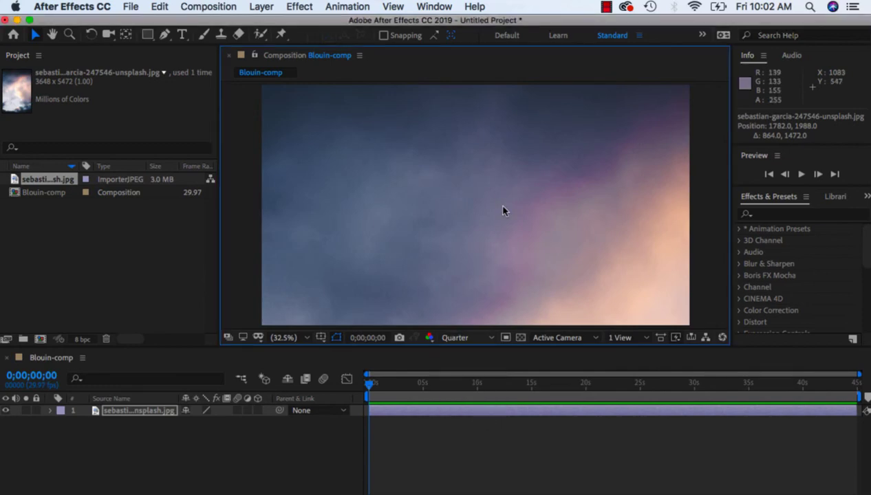
left_click(490, 337)
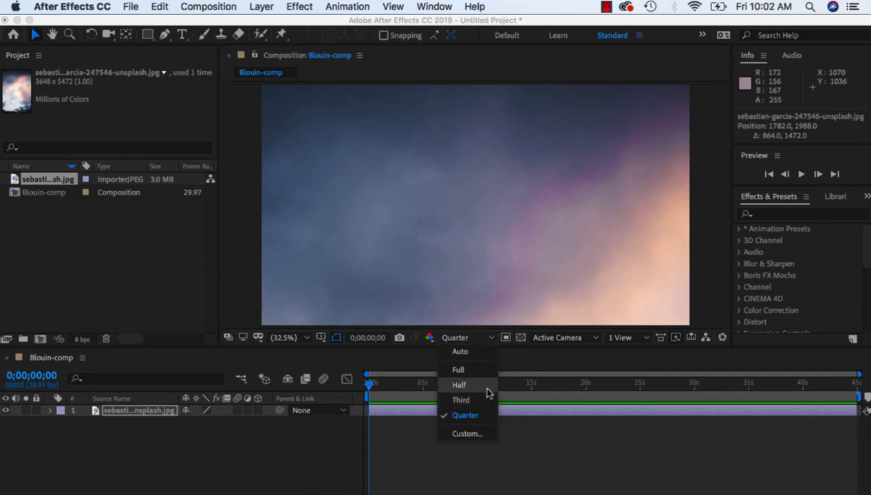
left_click(492, 220)
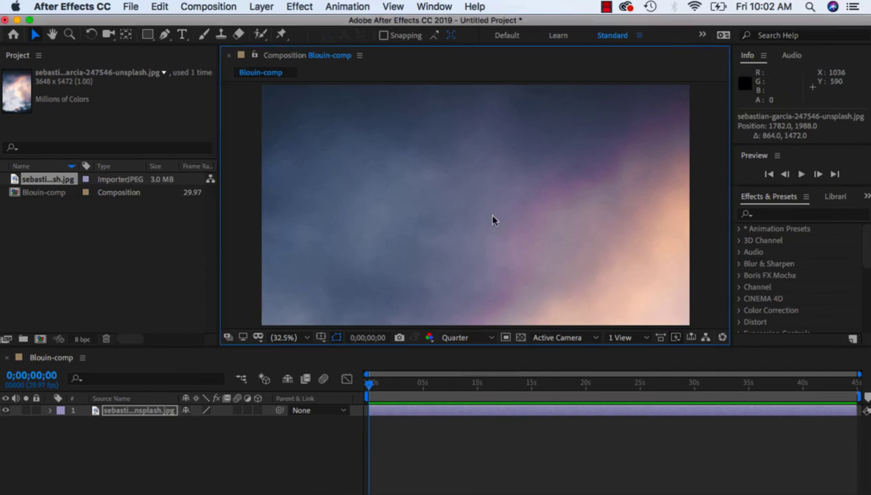